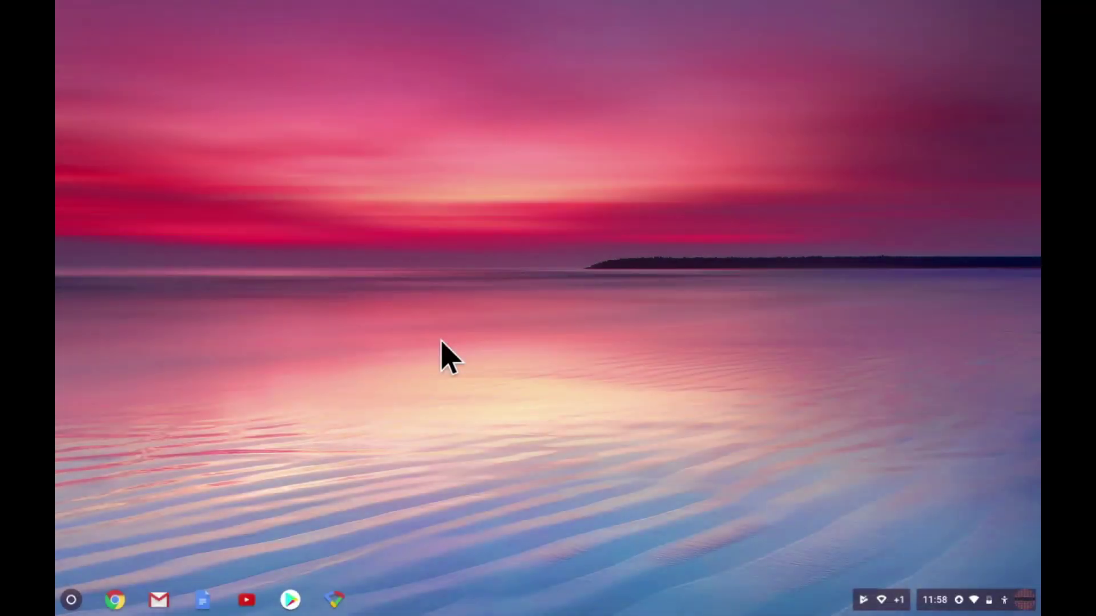
# Launch Google Wifi and open the Mydoodads-WiFi network details under Network & general.
pyautogui.click(331, 603)
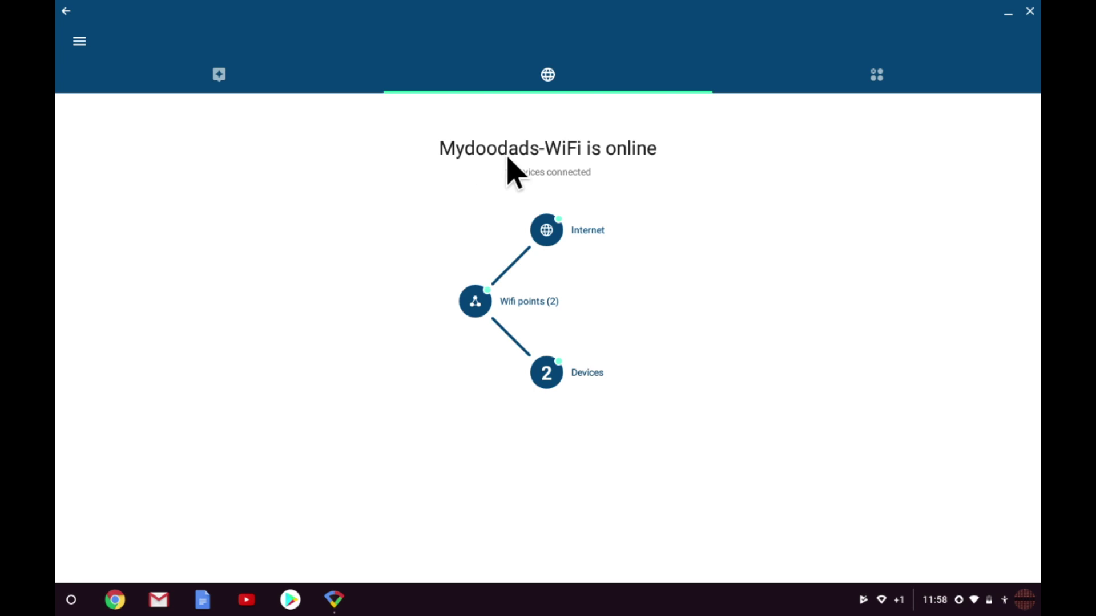
pyautogui.click(861, 86)
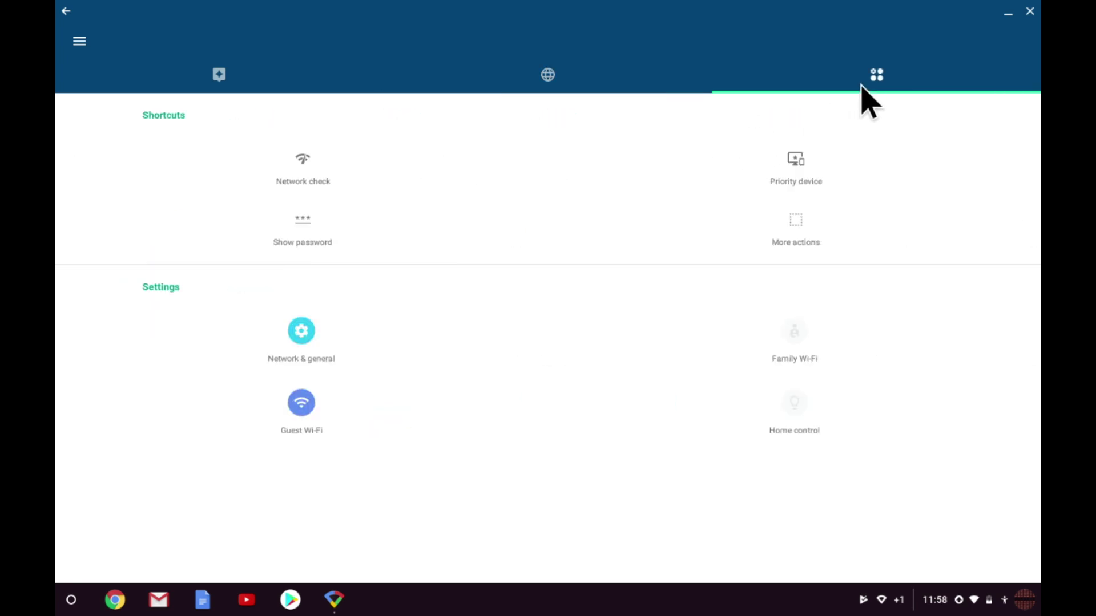
pyautogui.click(303, 341)
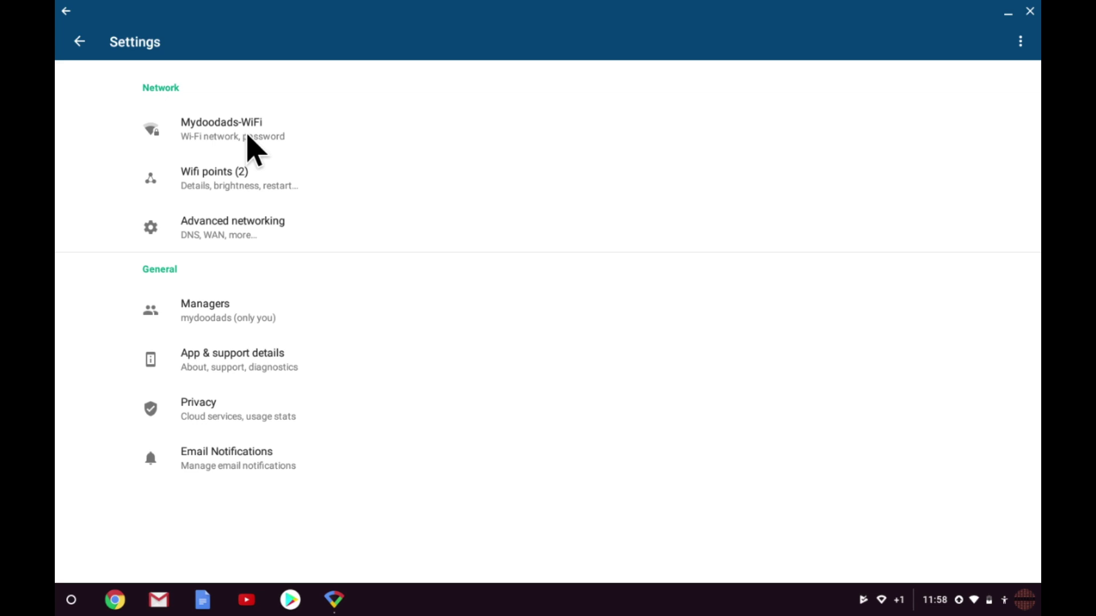
pyautogui.click(249, 138)
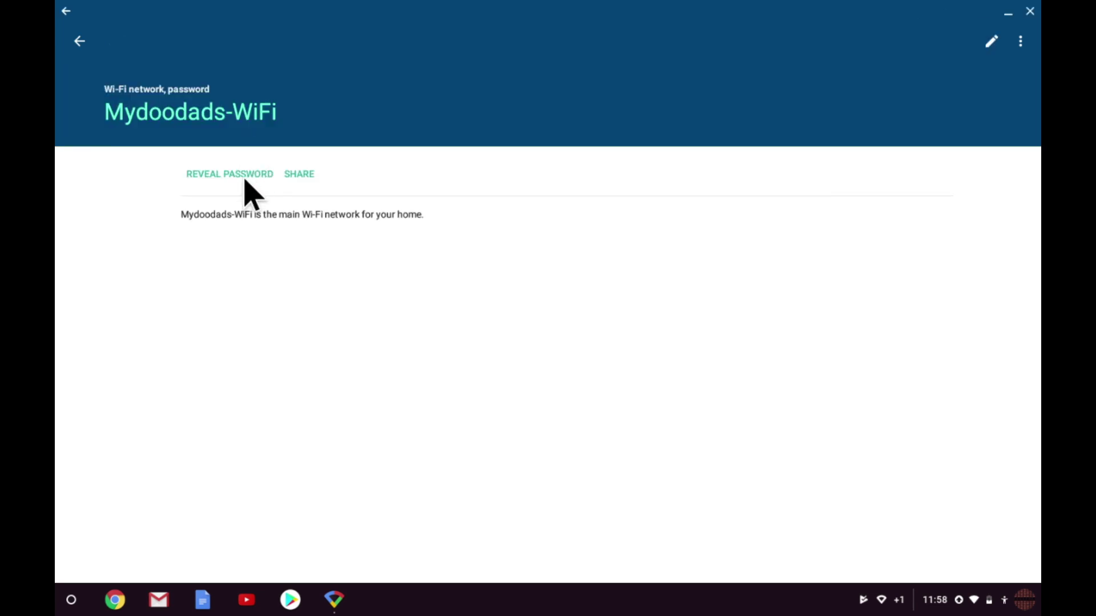
pyautogui.click(244, 175)
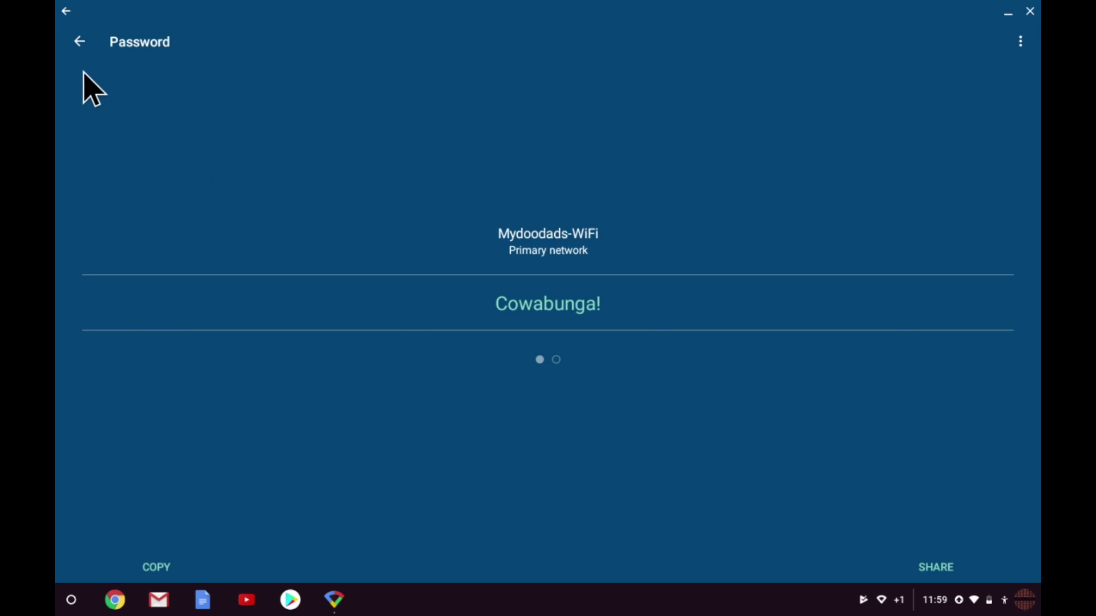
pyautogui.click(80, 43)
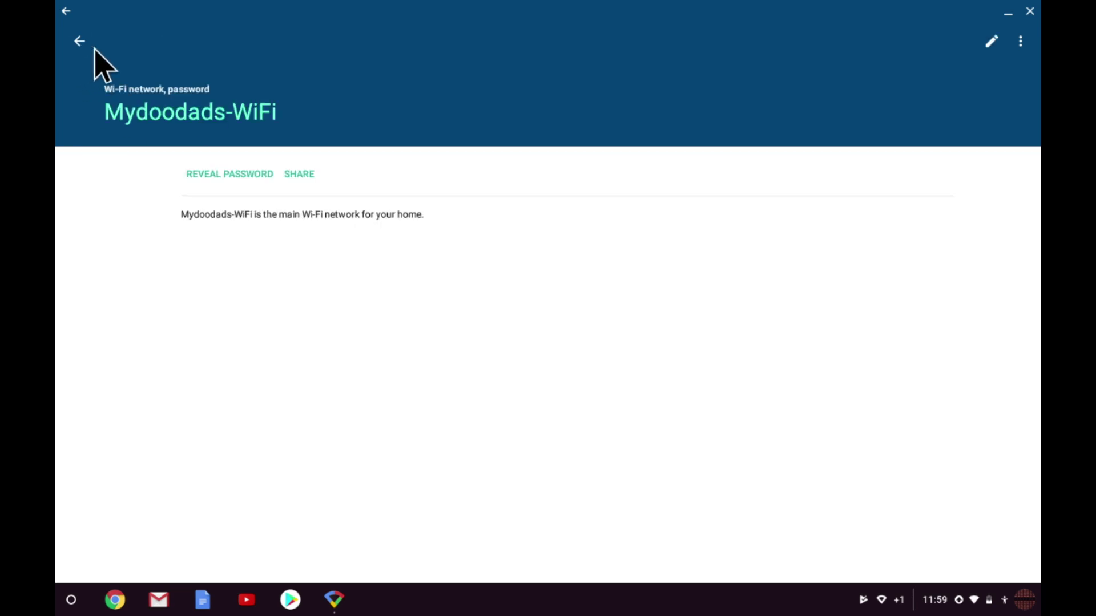
pyautogui.click(992, 44)
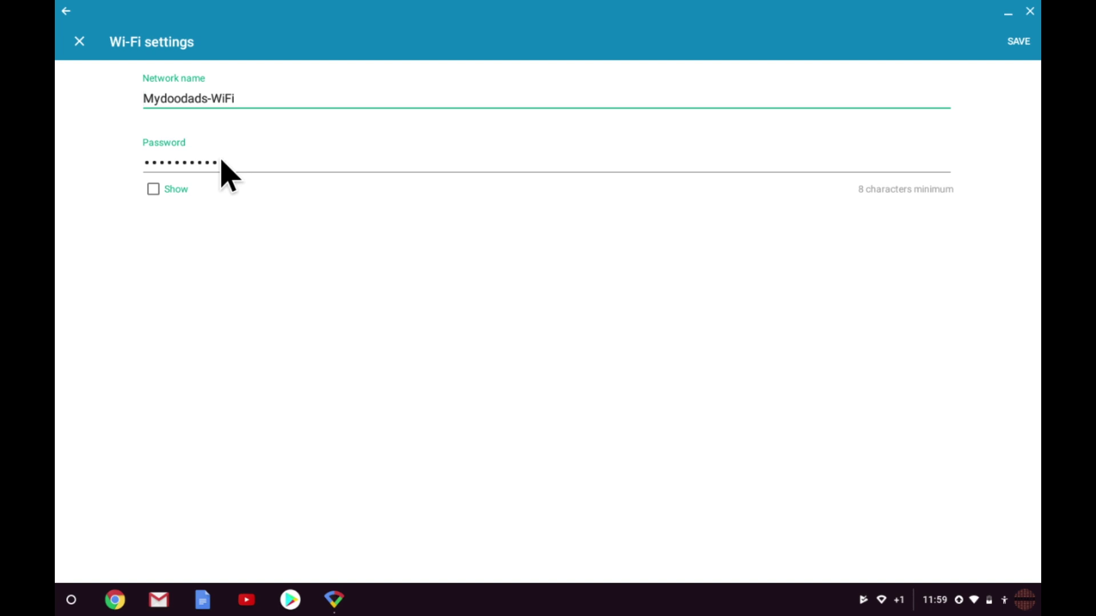
pyautogui.click(79, 42)
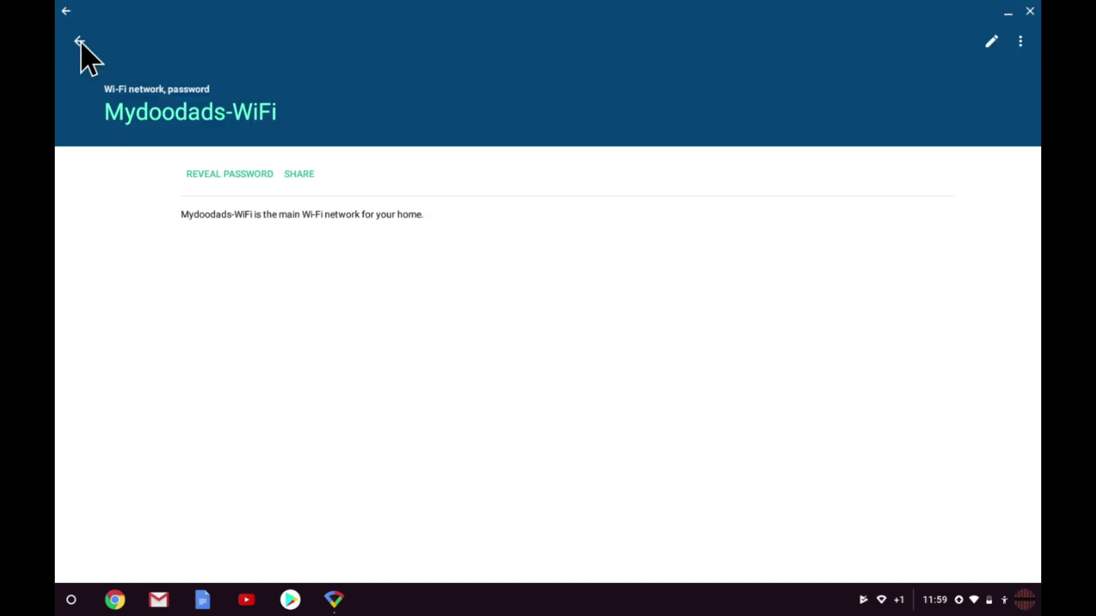
pyautogui.click(79, 42)
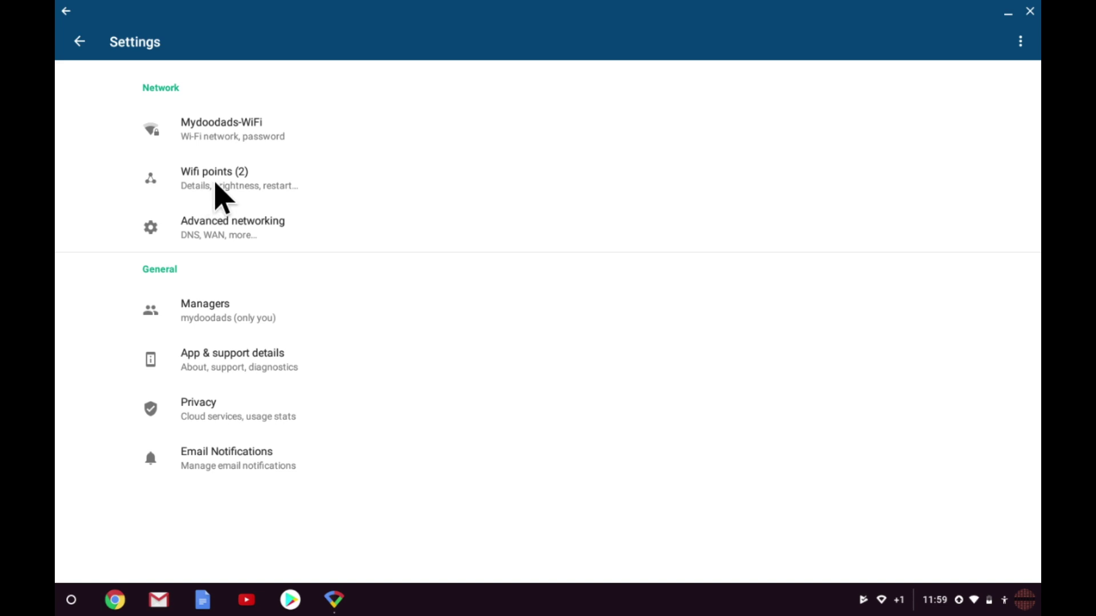
# Open the Wifi points (2) list showing the Family Room and Office points.
pyautogui.click(217, 189)
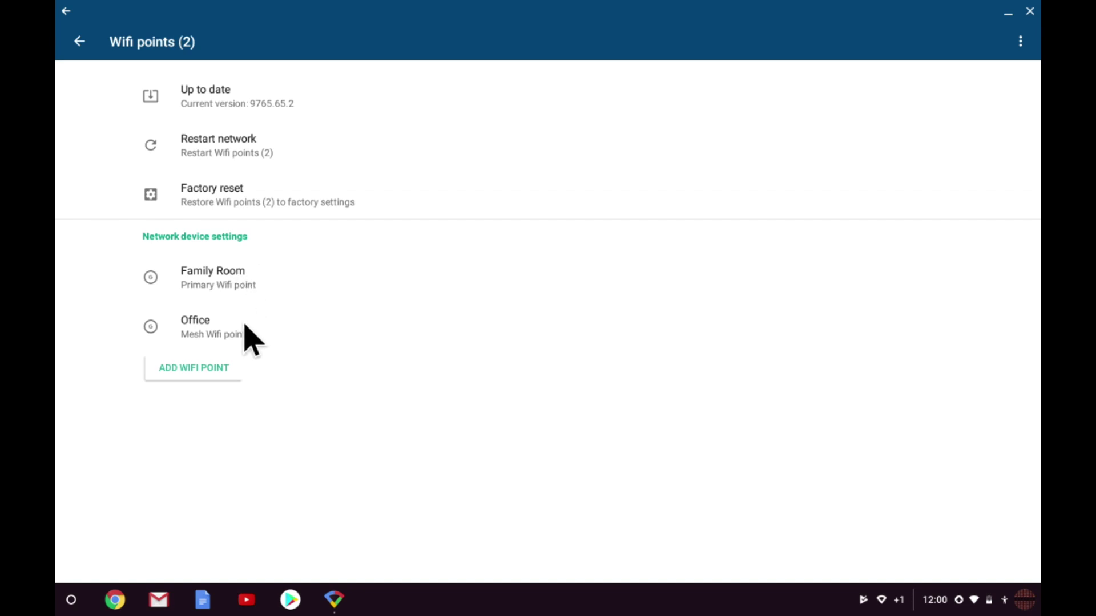
pyautogui.click(231, 279)
# In Advanced networking, try ISP's and Custom DNS, then discard, keeping DNS Automatic.
pyautogui.click(80, 43)
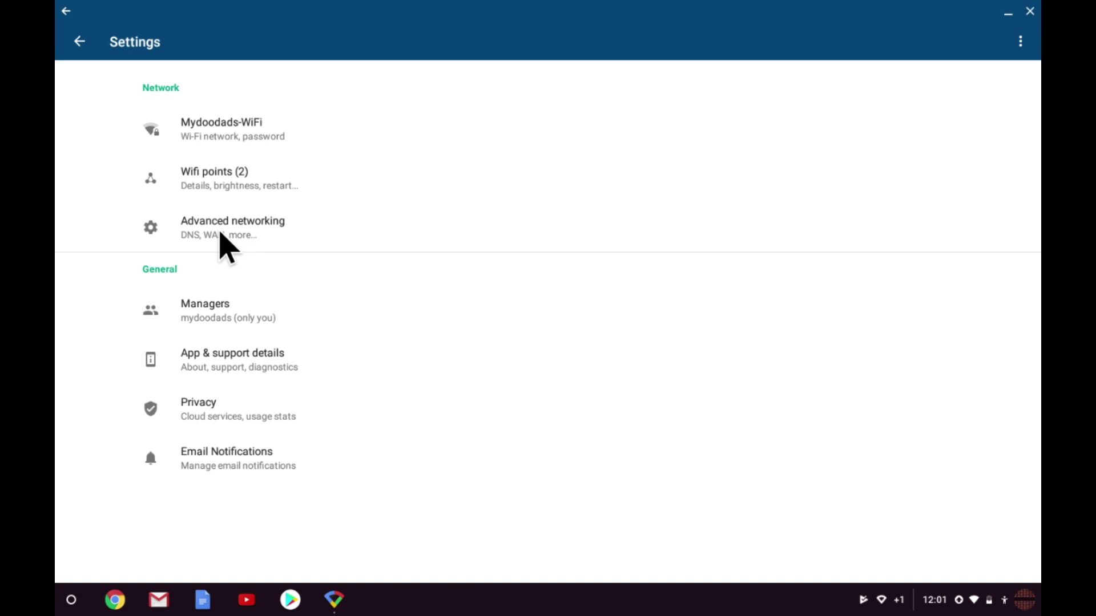
pyautogui.click(209, 235)
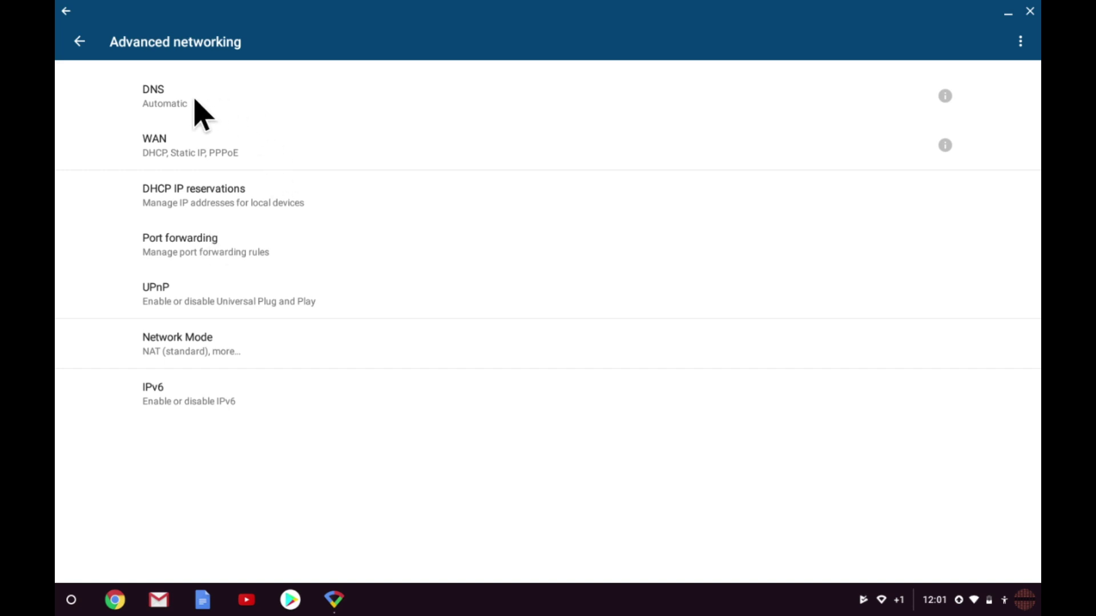
pyautogui.click(182, 109)
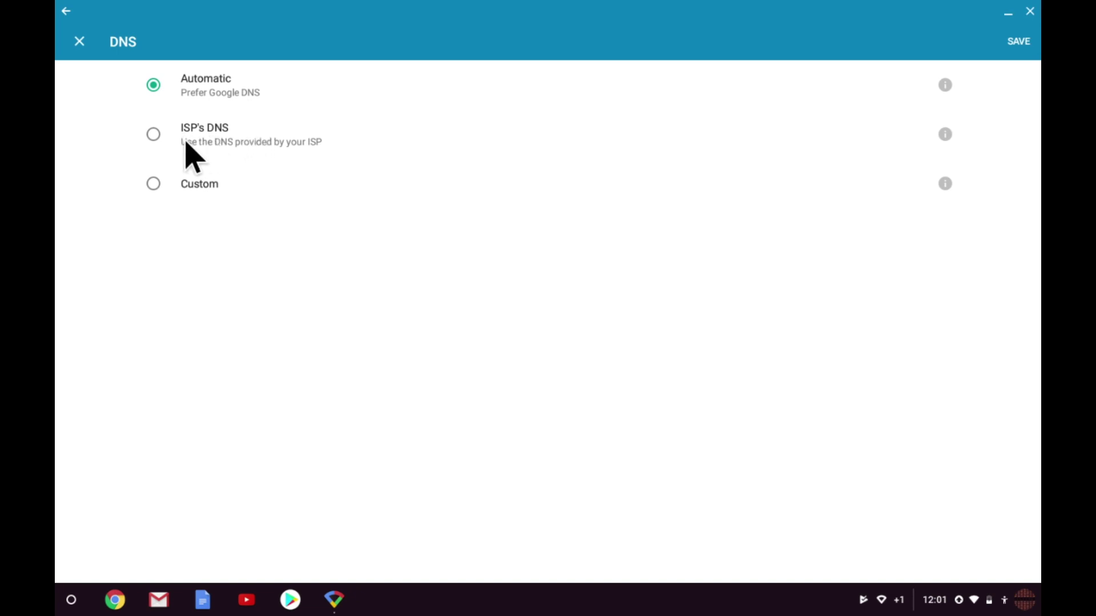
pyautogui.click(154, 136)
pyautogui.click(153, 186)
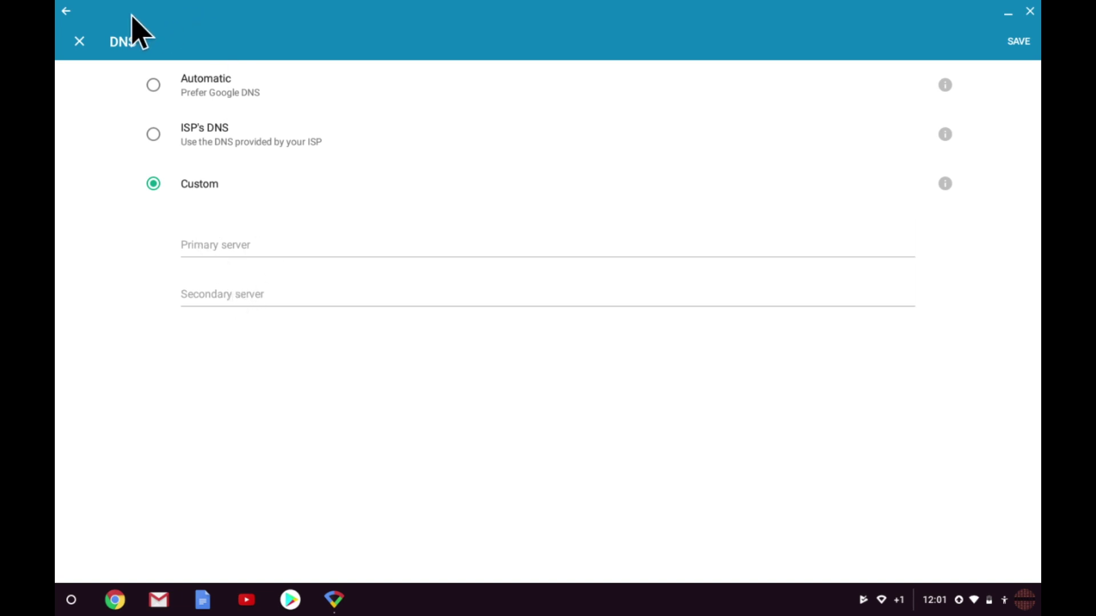
pyautogui.click(80, 42)
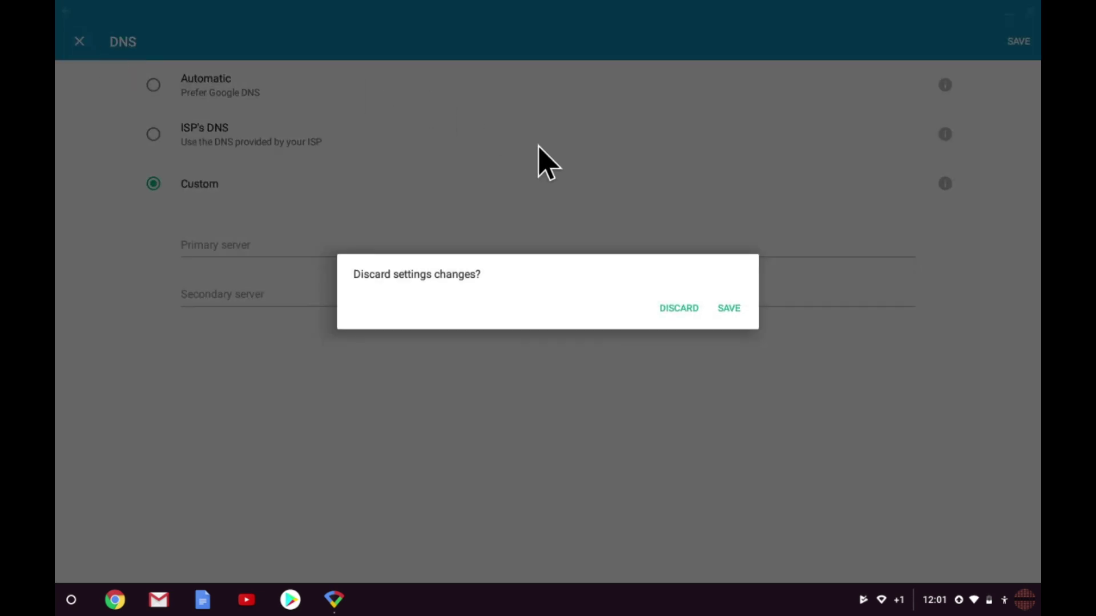
pyautogui.click(686, 311)
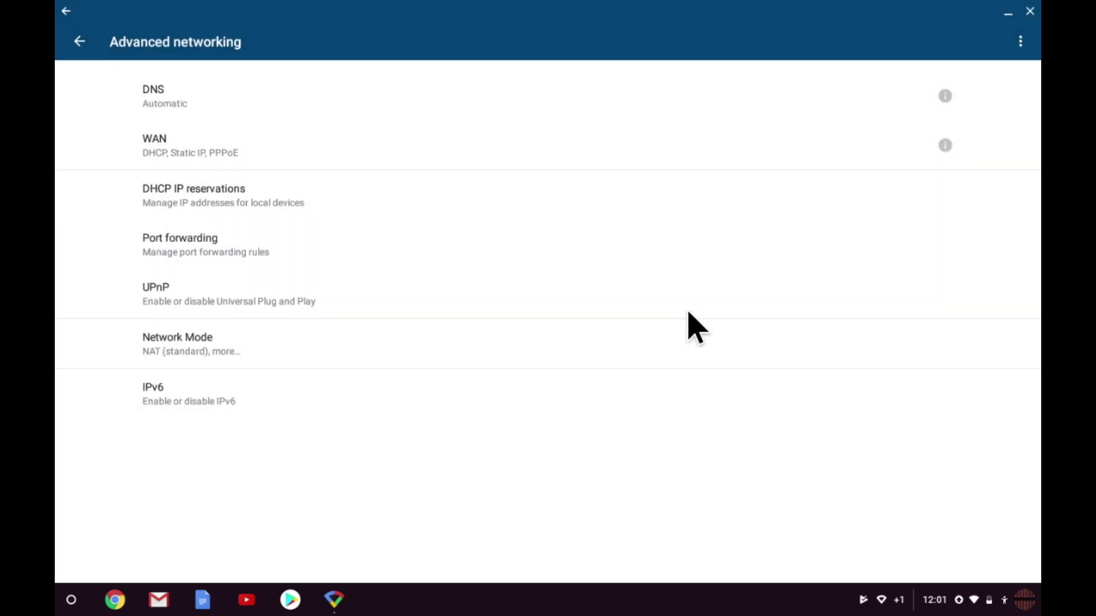
# View the WAN settings, set to PPPoE and currently not editable.
pyautogui.click(175, 156)
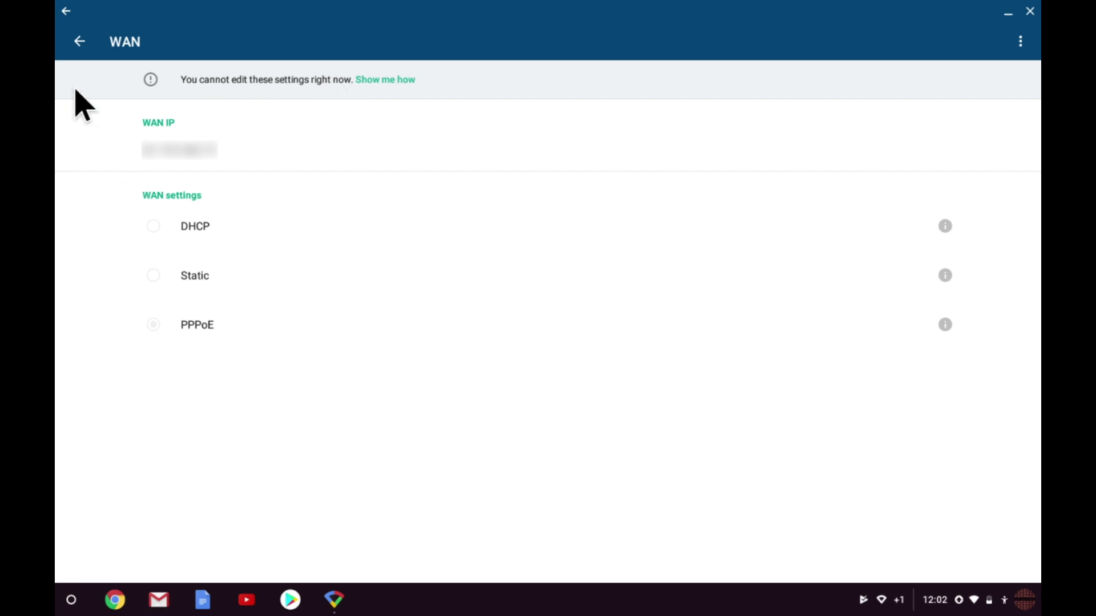
# Return from WAN to the Advanced networking list.
pyautogui.click(80, 42)
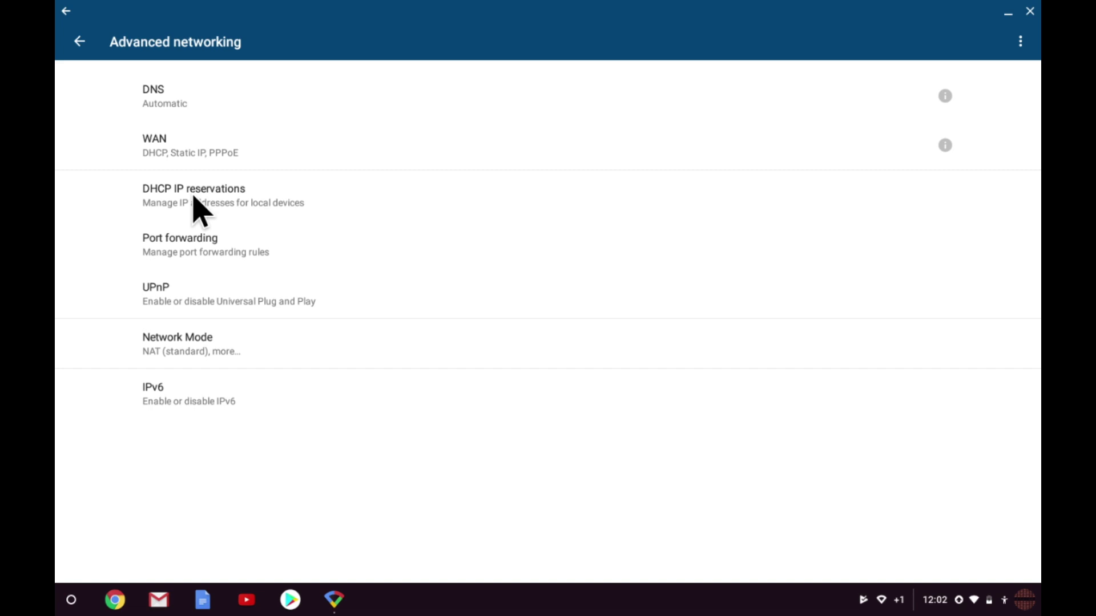
# Begin a new DHCP IP reservation to see the iPhone, Chrome OS and HP devices.
pyautogui.click(194, 196)
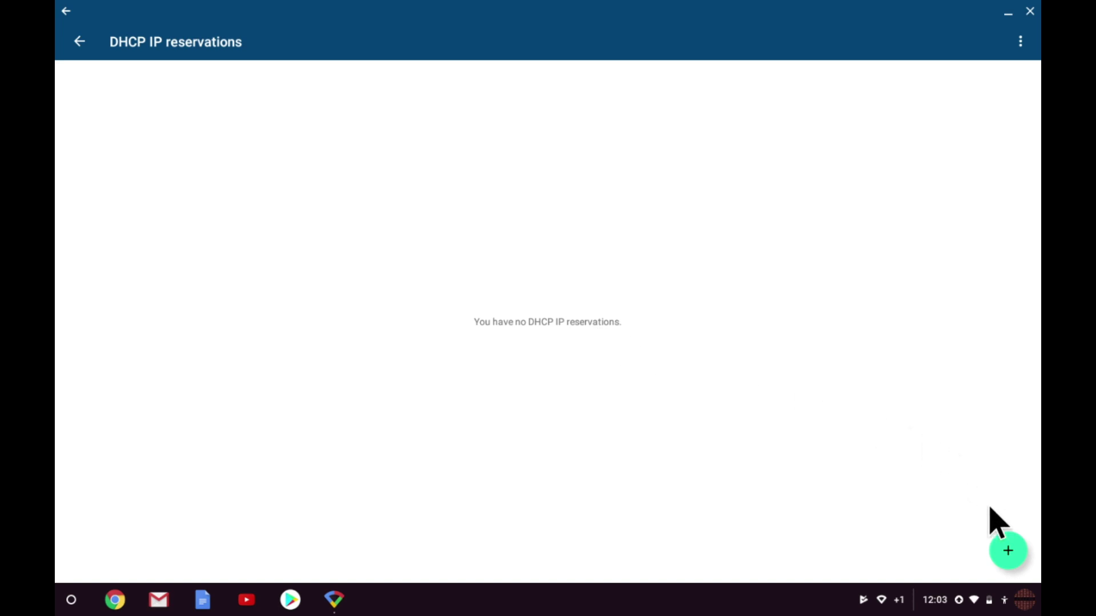
pyautogui.click(1008, 552)
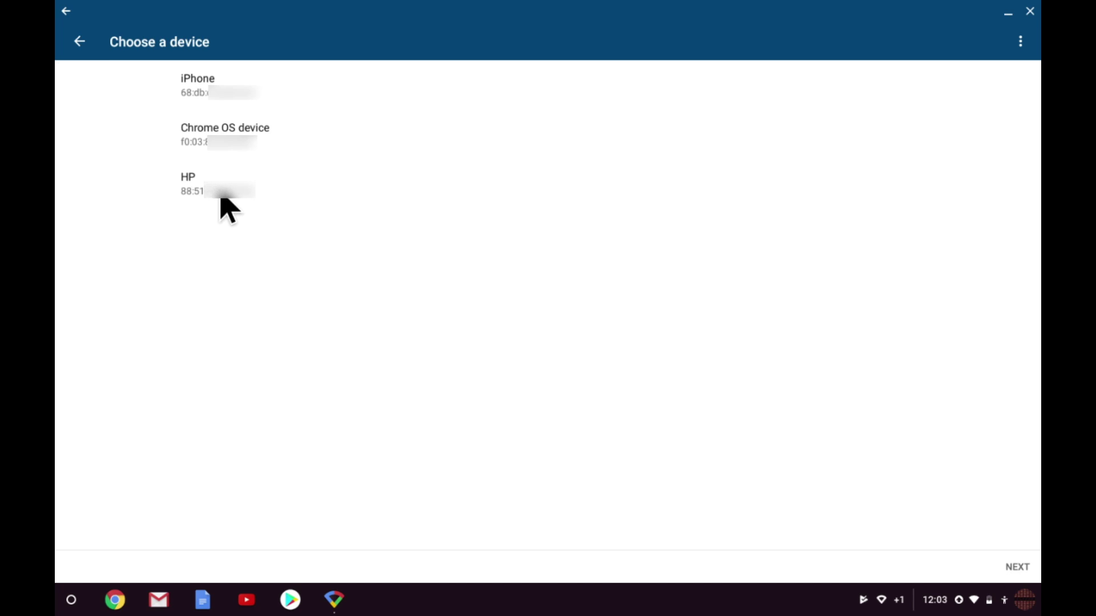
# Select the HP as the device for the new IP reservation.
pyautogui.click(221, 199)
pyautogui.click(1018, 568)
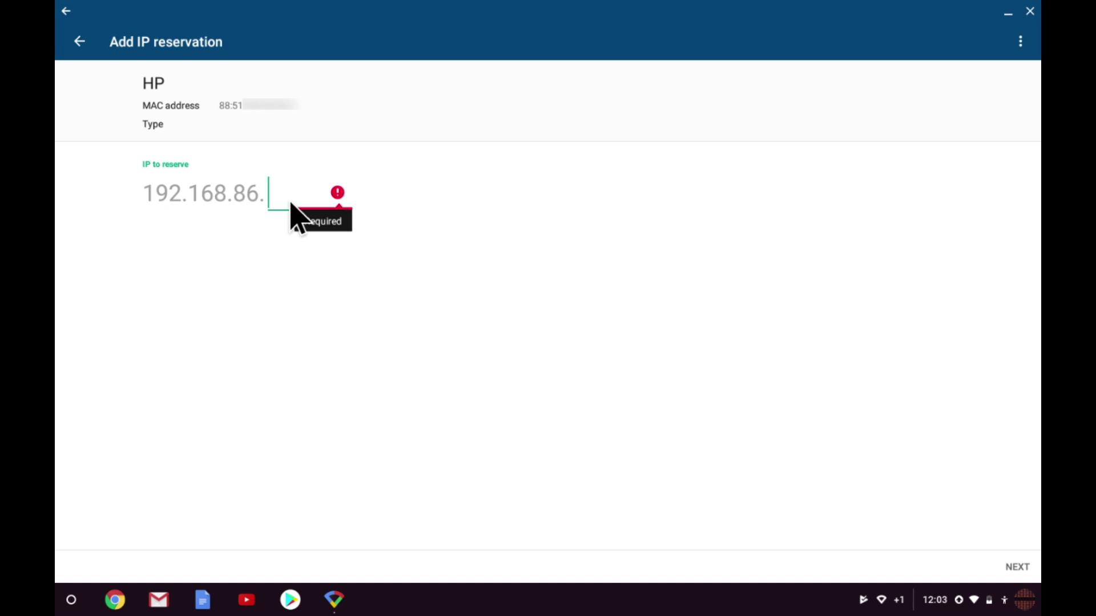
# Reserve 192.168.86.200 for the HP and save the reservation.
pyautogui.write('200')
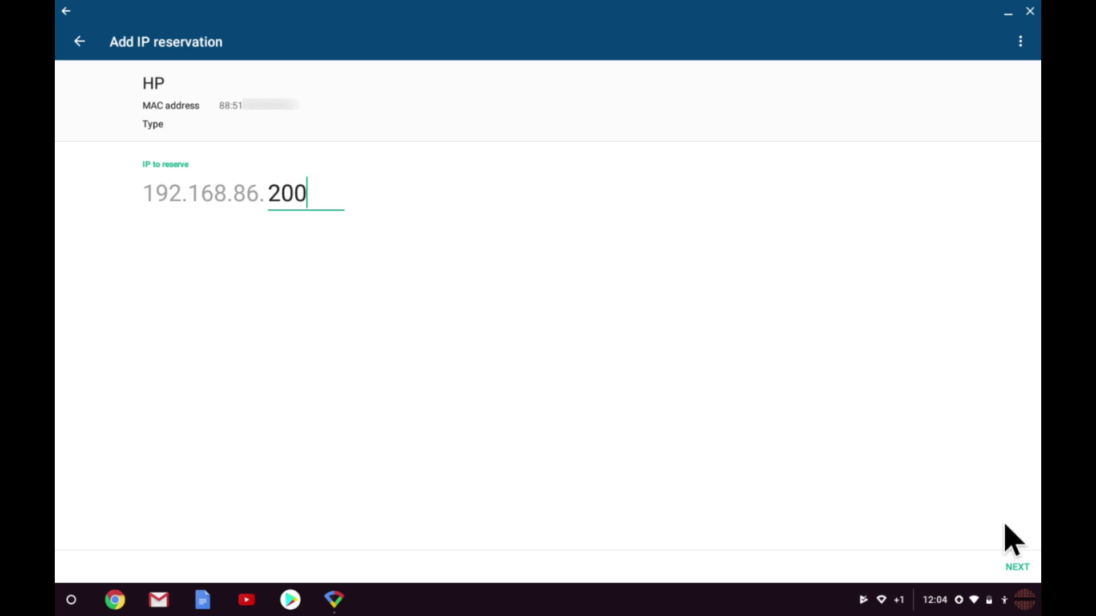
pyautogui.click(1017, 567)
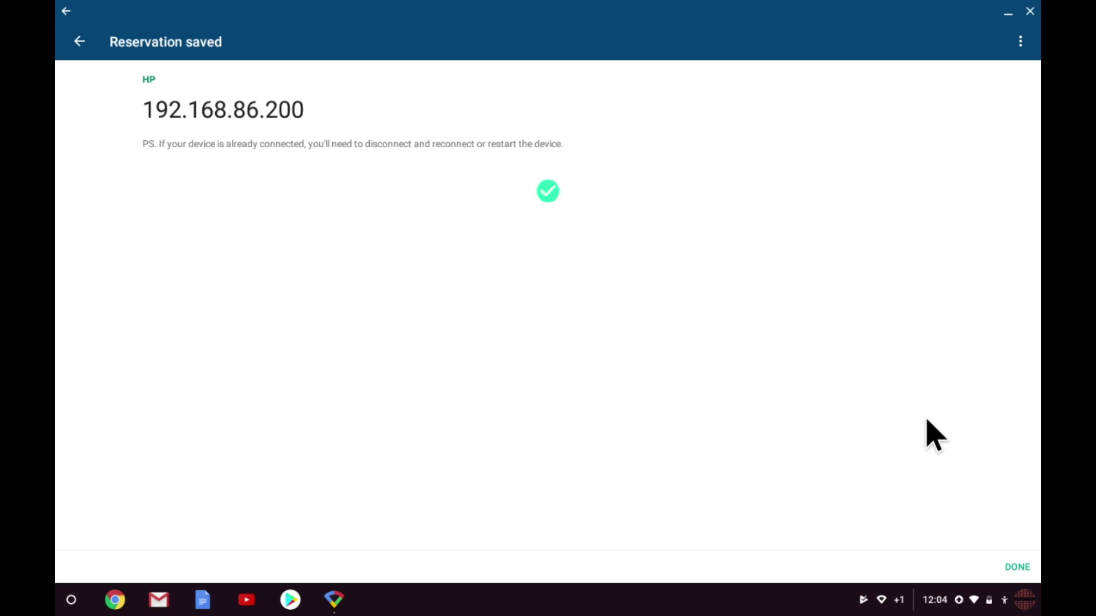
# Finish the HP reservation, exit edit mode without deleting, and open Port forwarding.
pyautogui.click(1019, 568)
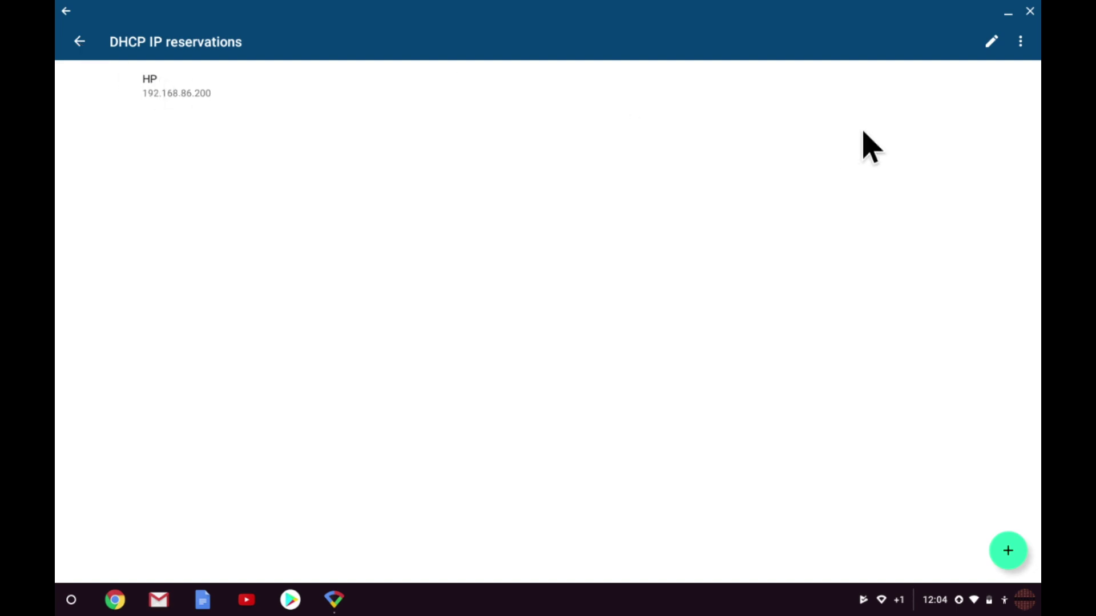
pyautogui.click(985, 48)
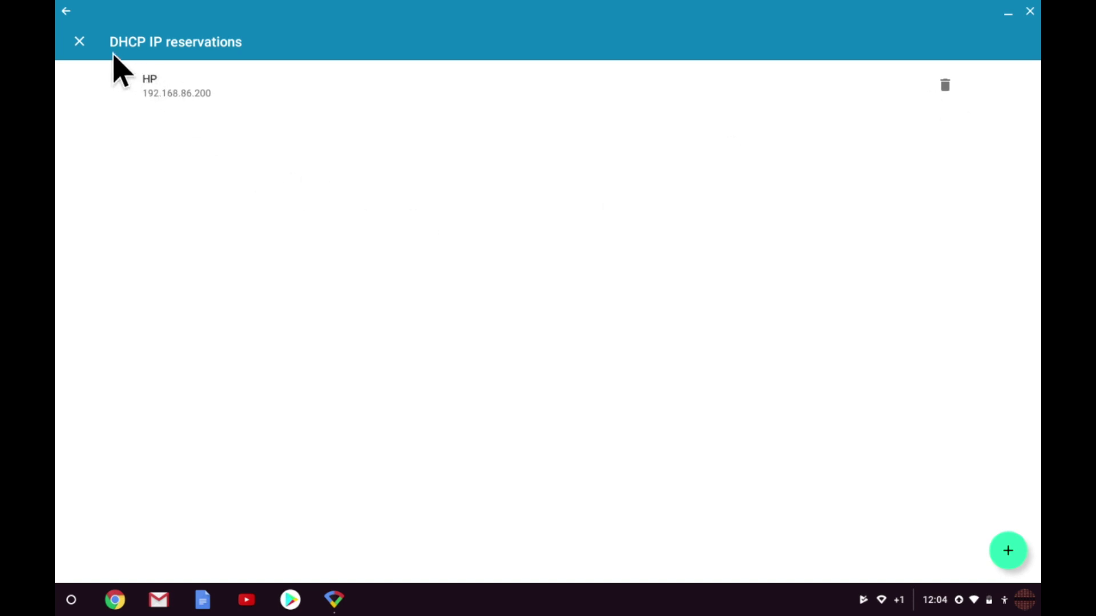
pyautogui.click(80, 41)
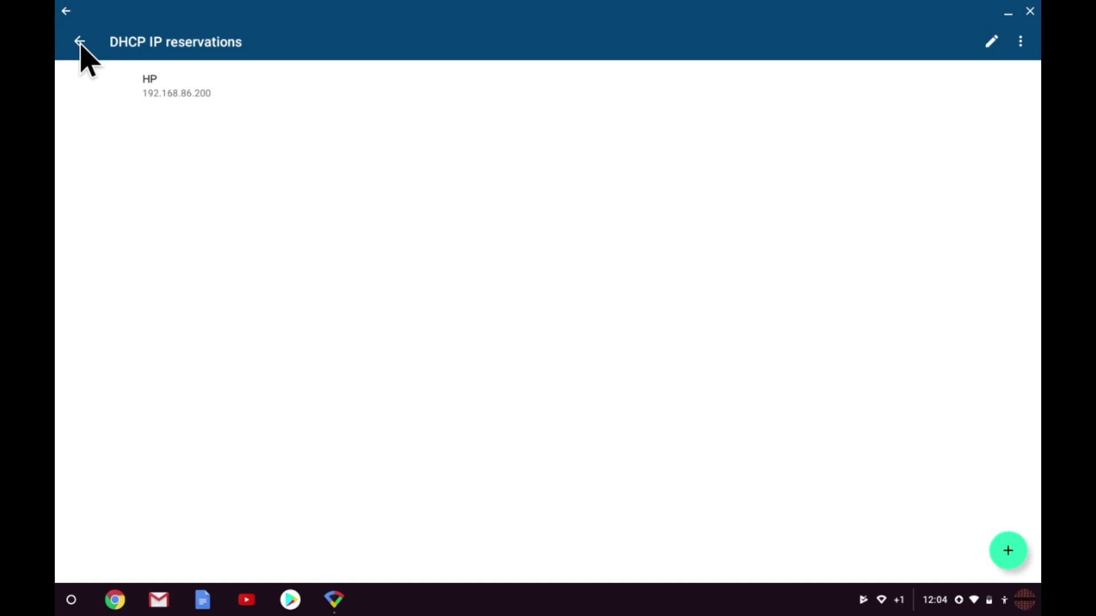
pyautogui.click(80, 44)
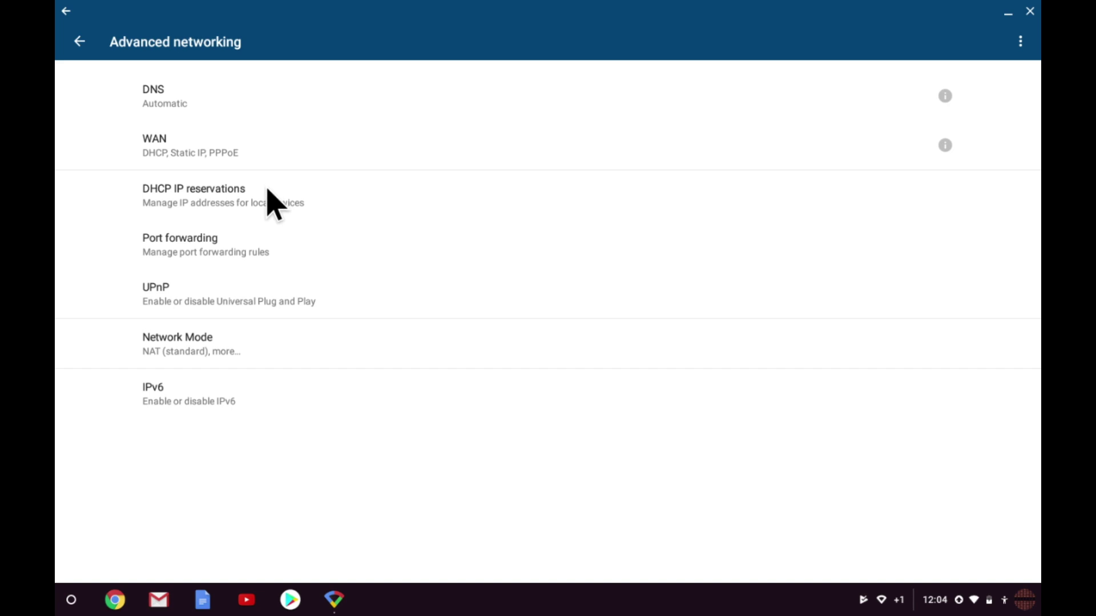
pyautogui.click(201, 258)
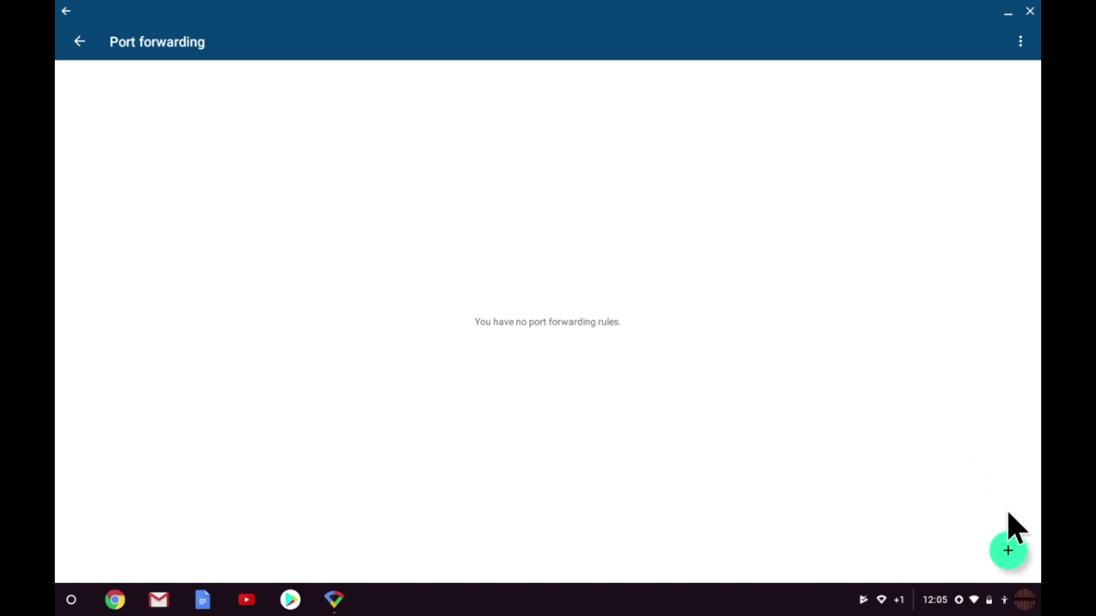
# Preview adding a port forwarding rule, then cancel, leaving no rules.
pyautogui.click(1007, 552)
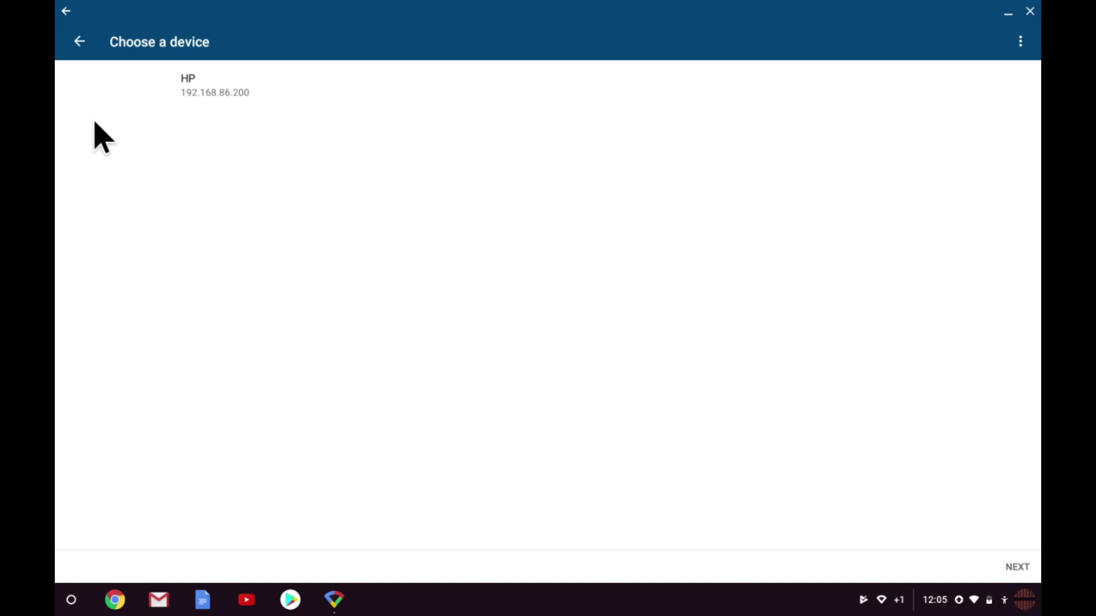
pyautogui.click(80, 41)
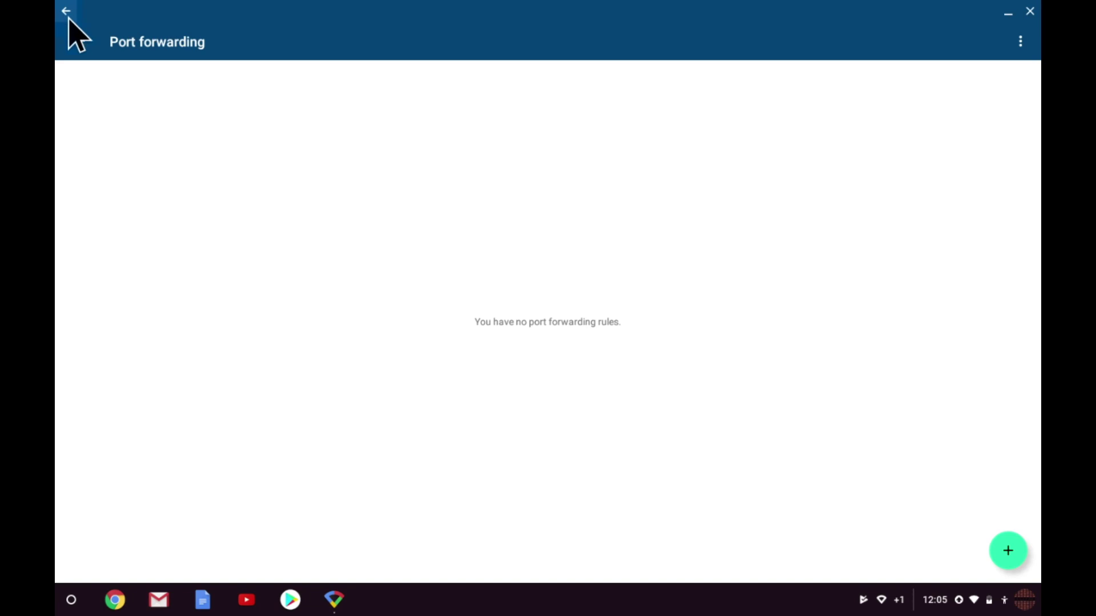
# Open UPnP from Advanced networking, switch it off, then turn it back on.
pyautogui.click(78, 41)
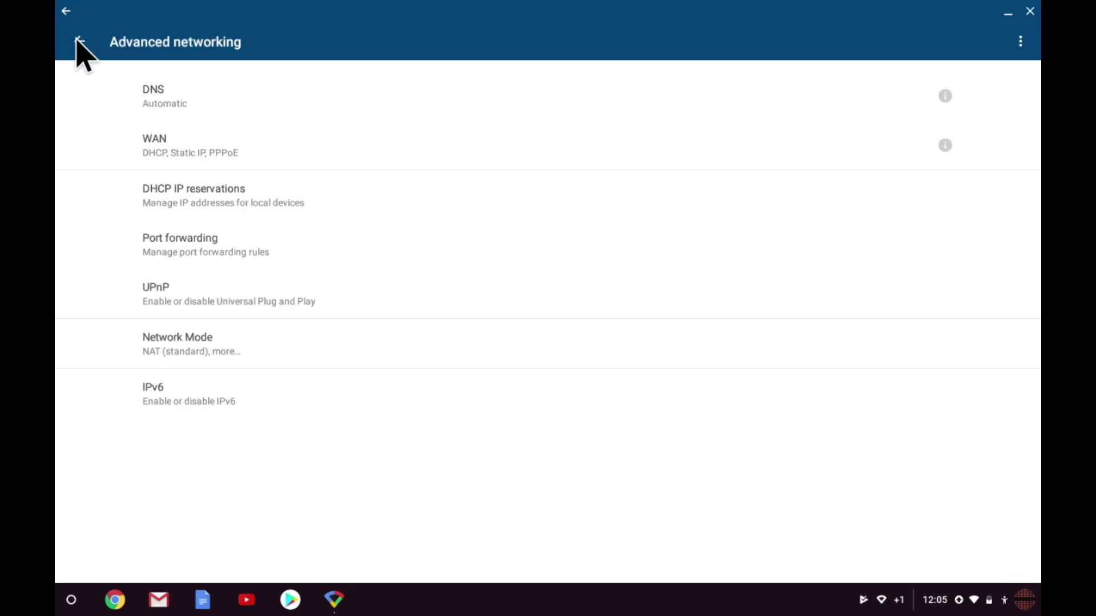
pyautogui.click(184, 307)
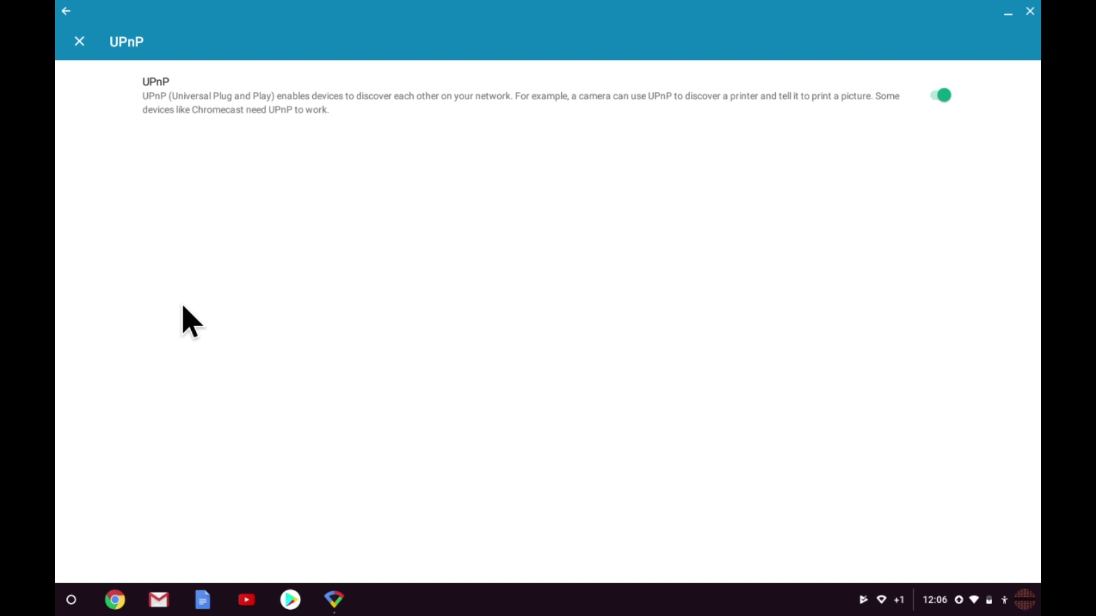
pyautogui.click(935, 99)
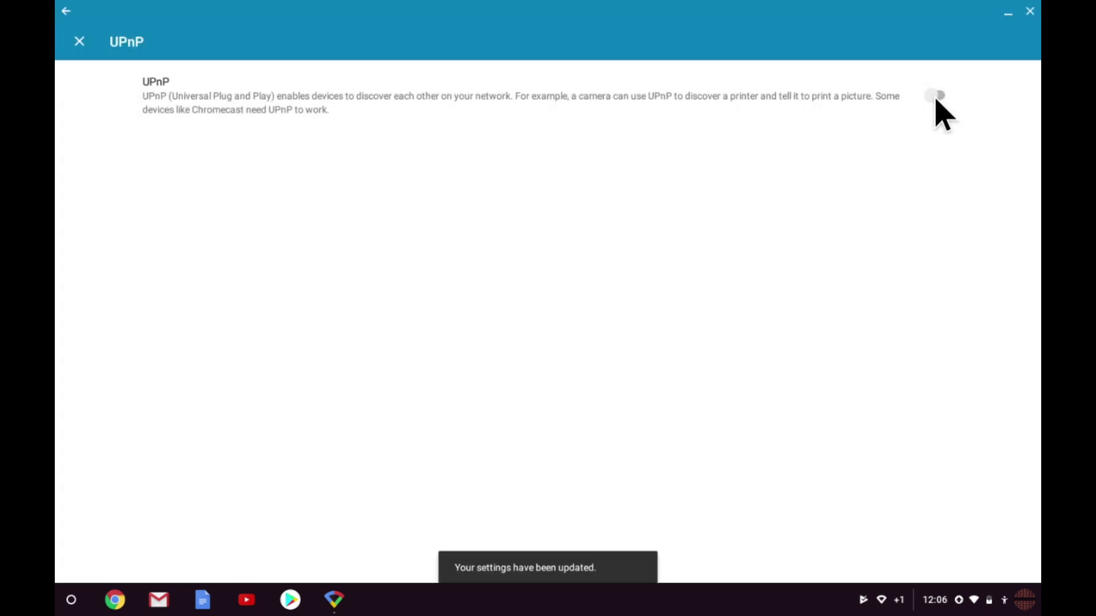
pyautogui.click(943, 96)
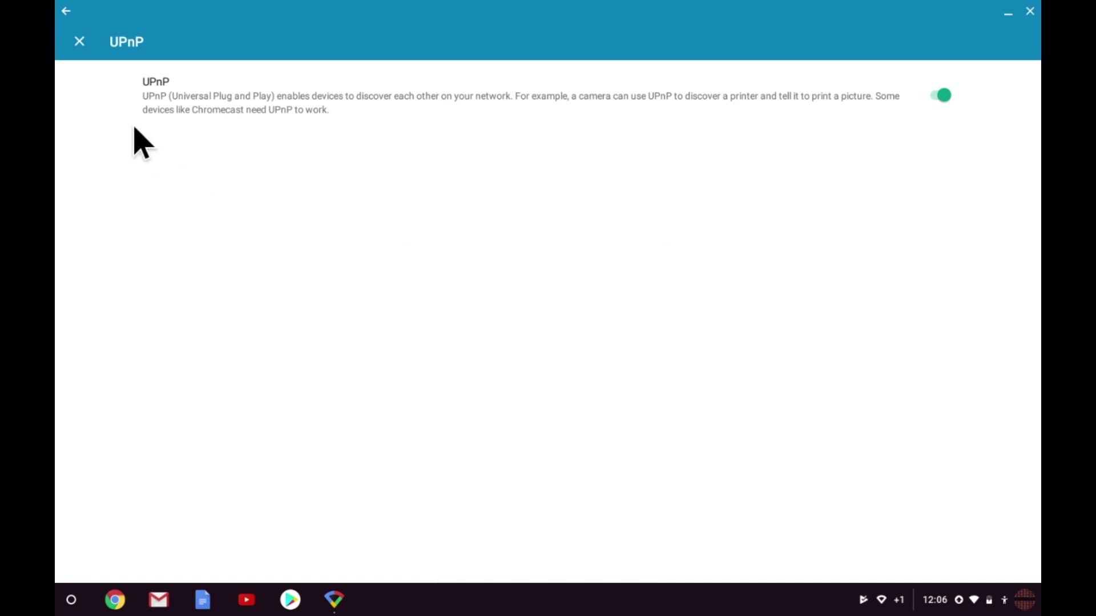
# Review the Network Mode and IPv6 pages, leaving IPv6 switched off.
pyautogui.click(79, 42)
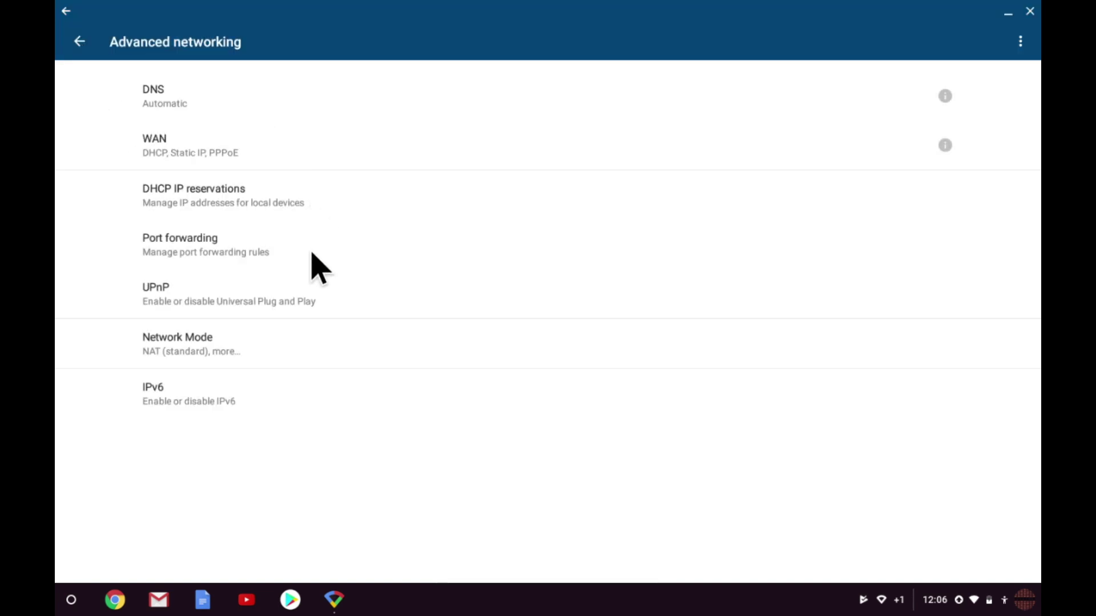
pyautogui.click(224, 355)
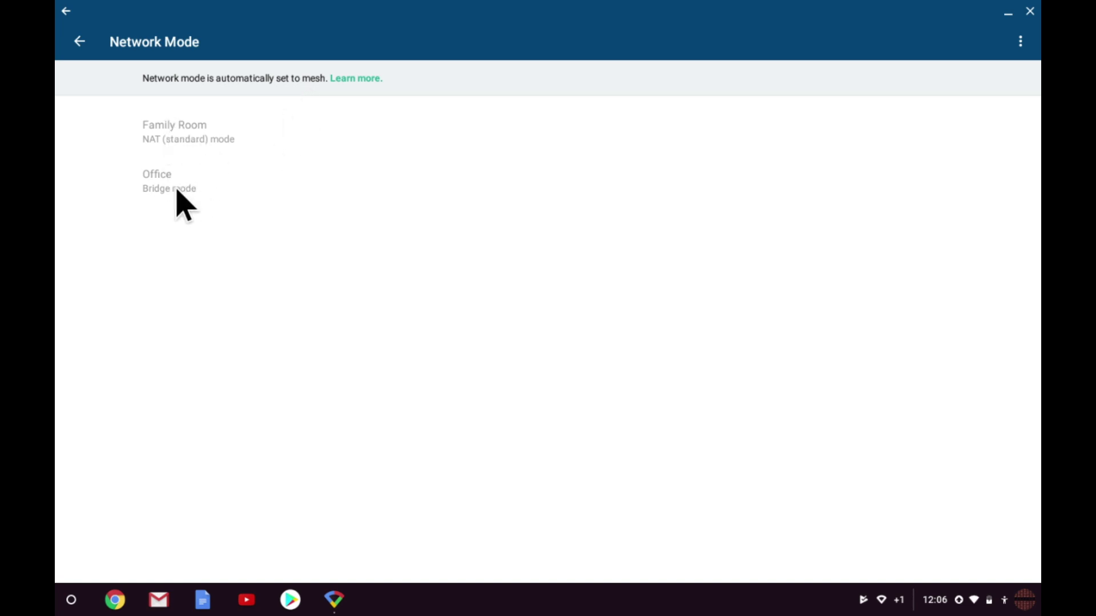
pyautogui.click(80, 42)
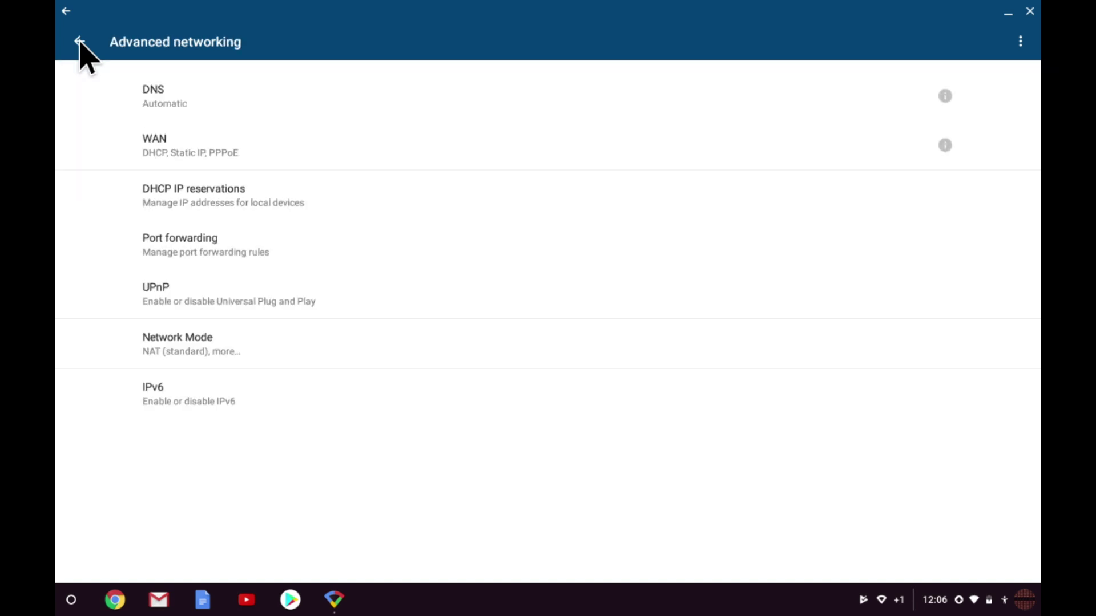
pyautogui.click(254, 398)
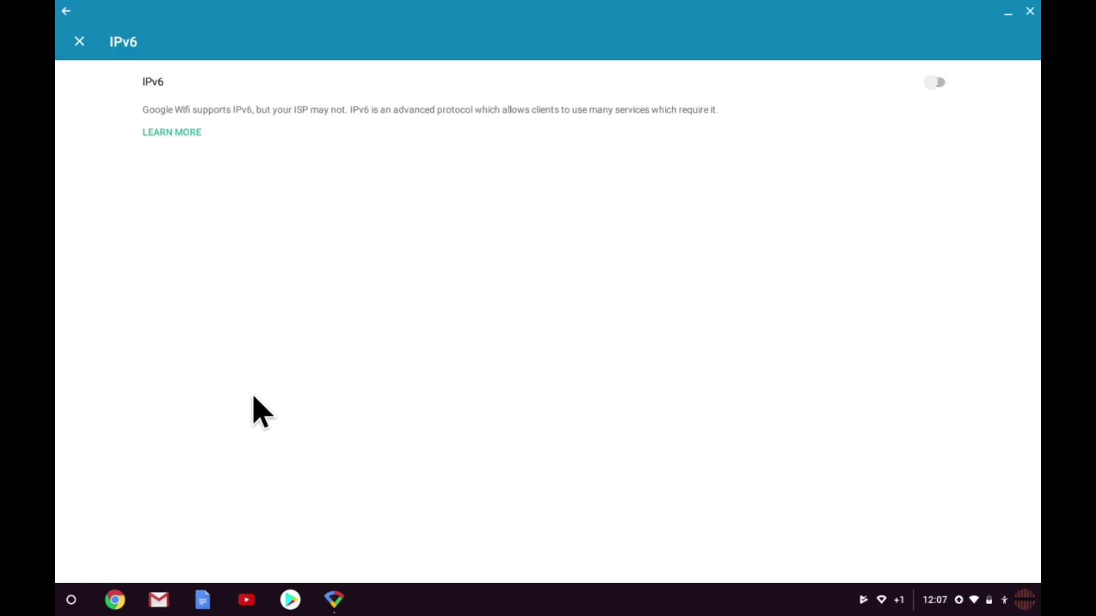
pyautogui.click(78, 44)
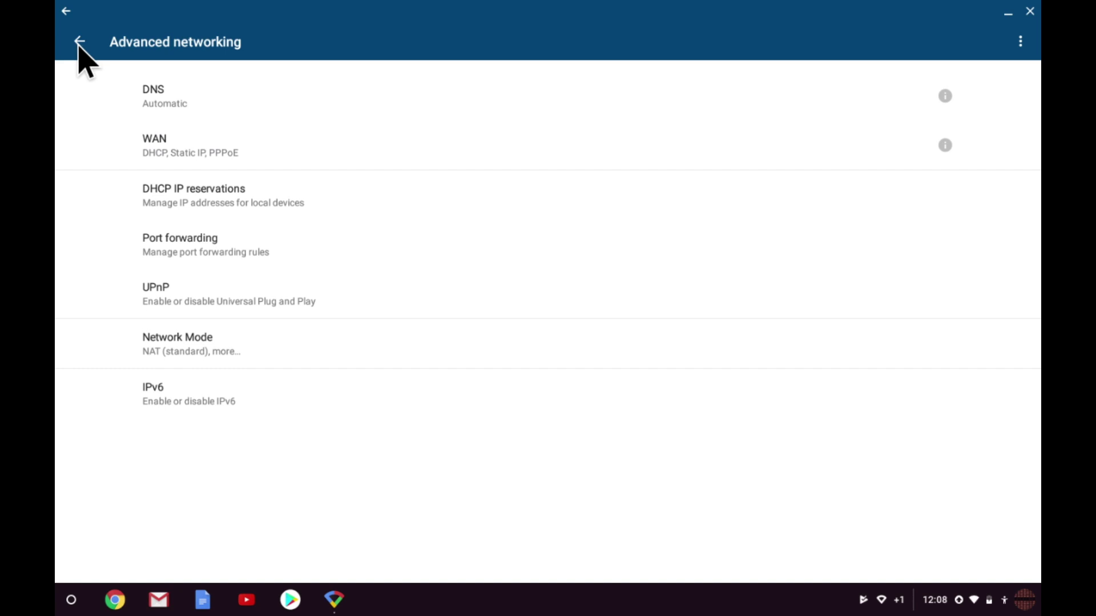
# View the Managers list, then App & support details showing version jetstream-BV10119_RC0003.
pyautogui.click(79, 43)
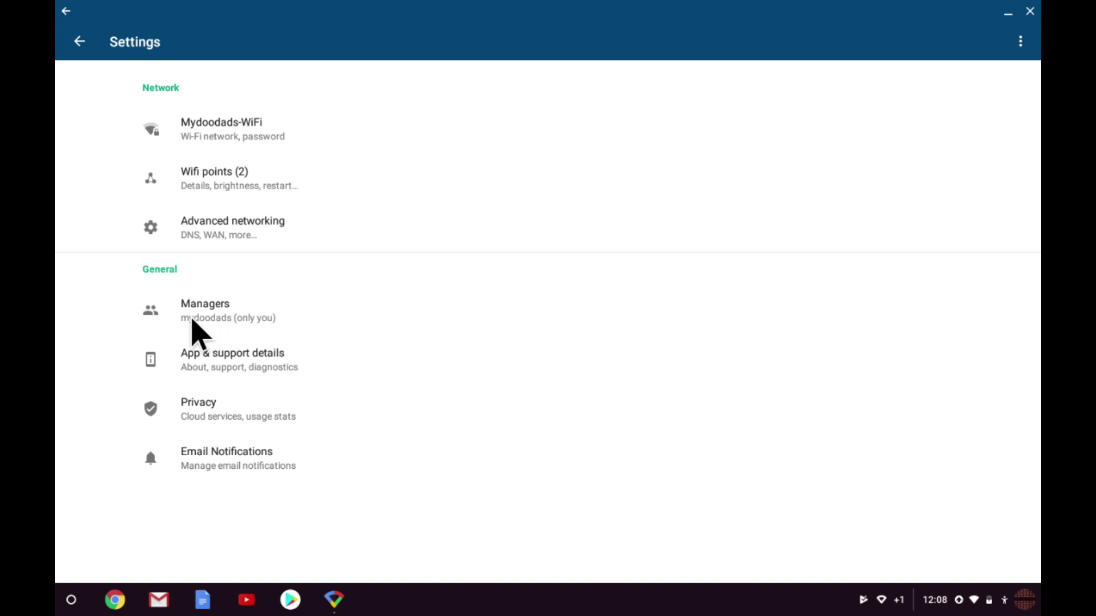
pyautogui.click(194, 322)
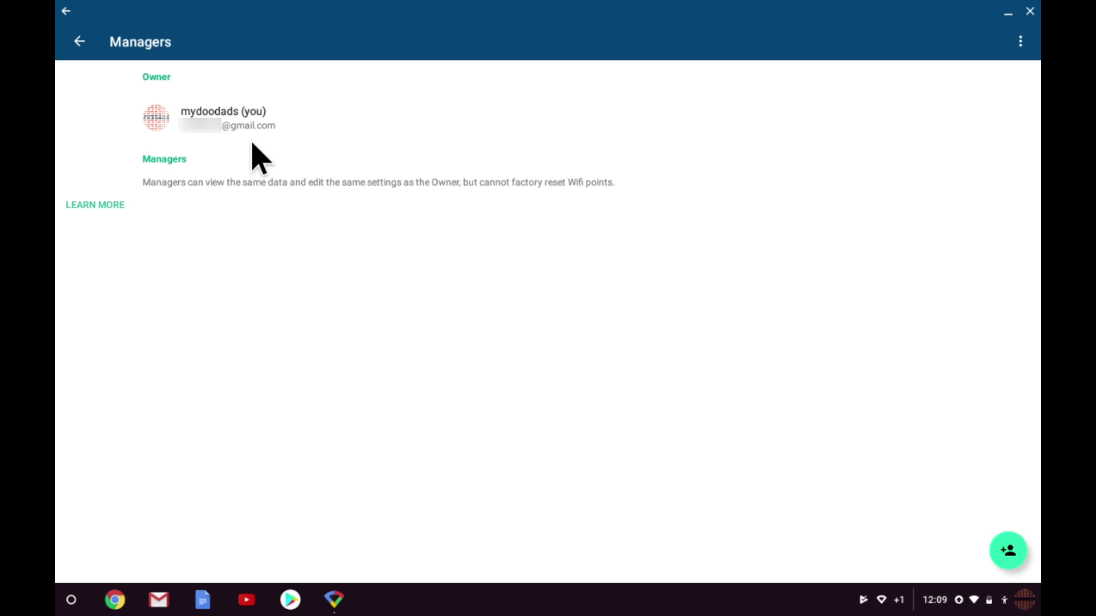
pyautogui.click(80, 42)
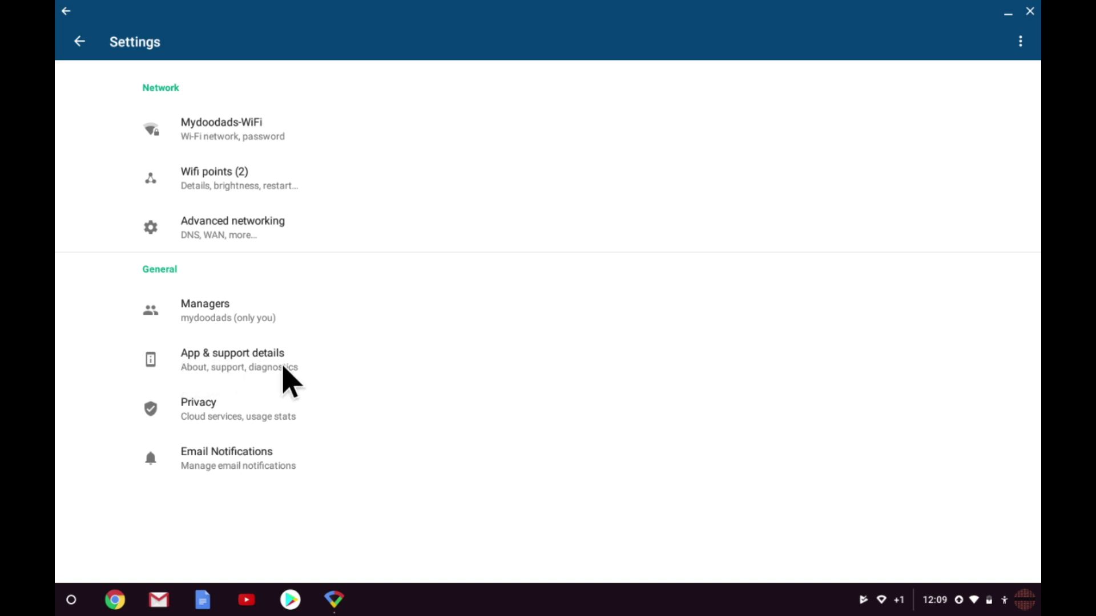
pyautogui.click(284, 368)
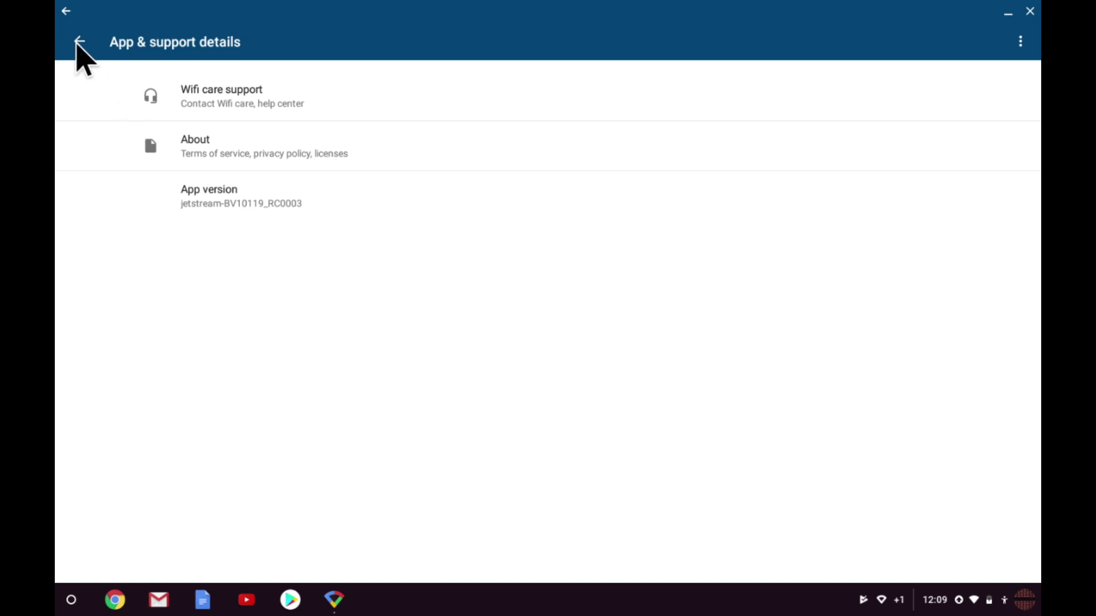
pyautogui.click(79, 42)
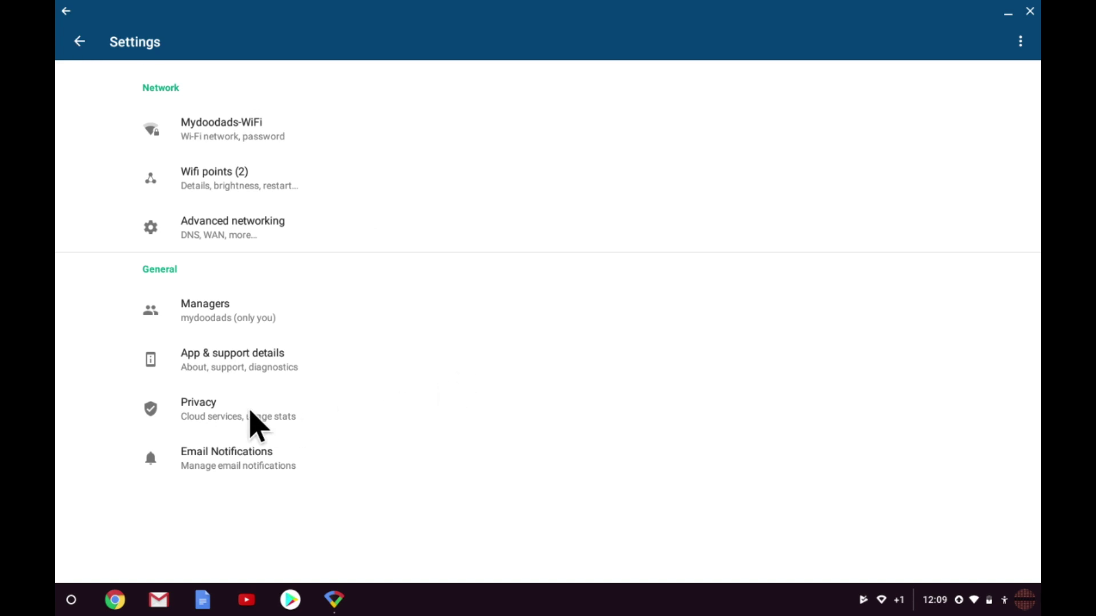
# Check Privacy, then toggle the Announcements and offers email preference and return to Shortcuts and Settings.
pyautogui.click(251, 412)
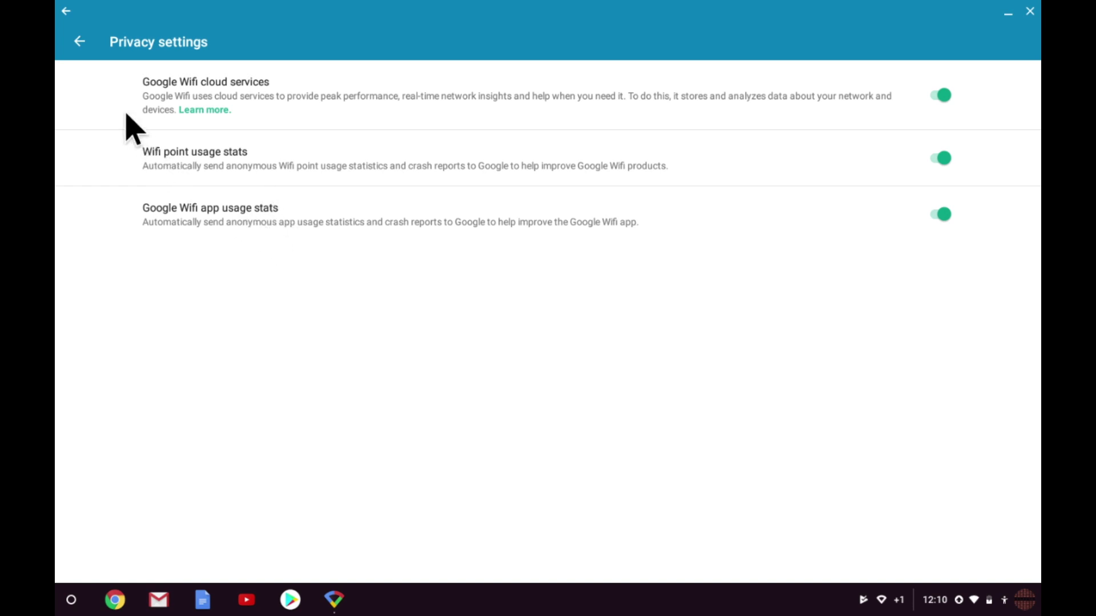
pyautogui.click(81, 44)
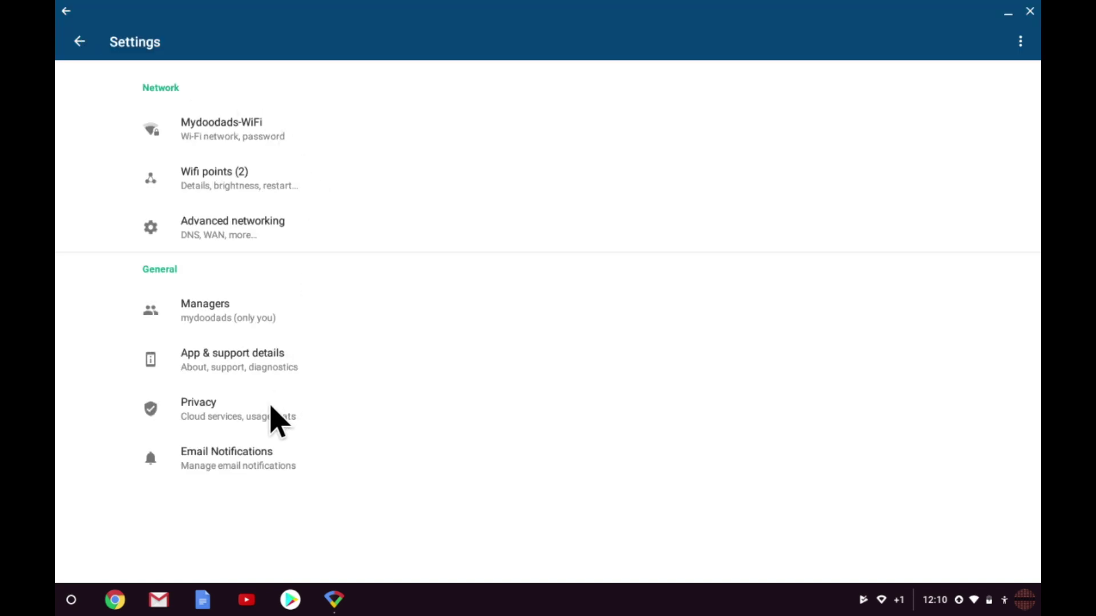
pyautogui.click(238, 453)
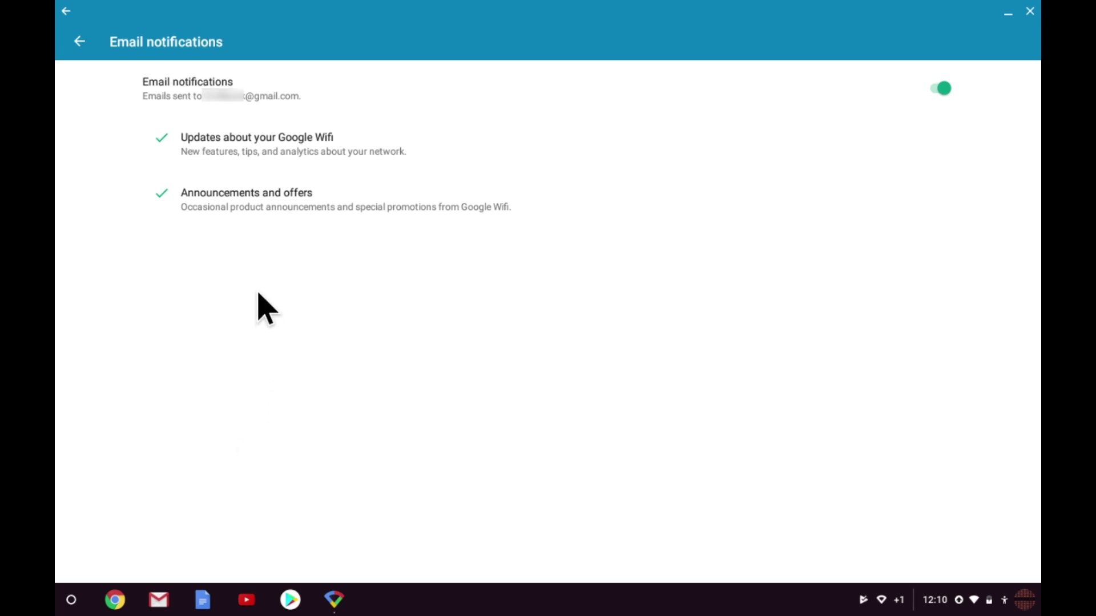
pyautogui.click(365, 196)
pyautogui.click(80, 40)
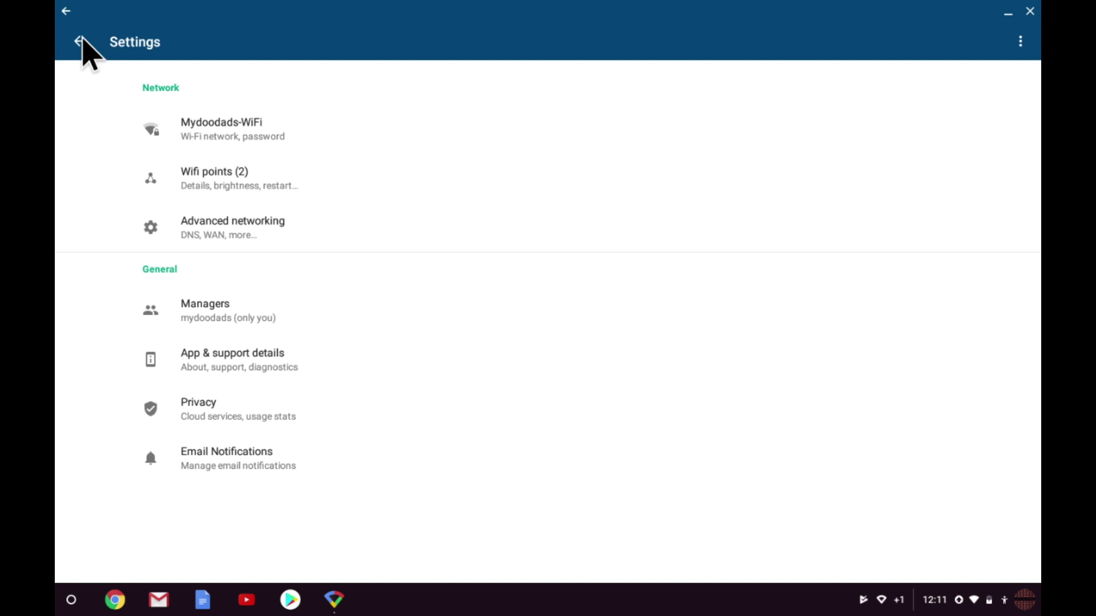
pyautogui.click(80, 41)
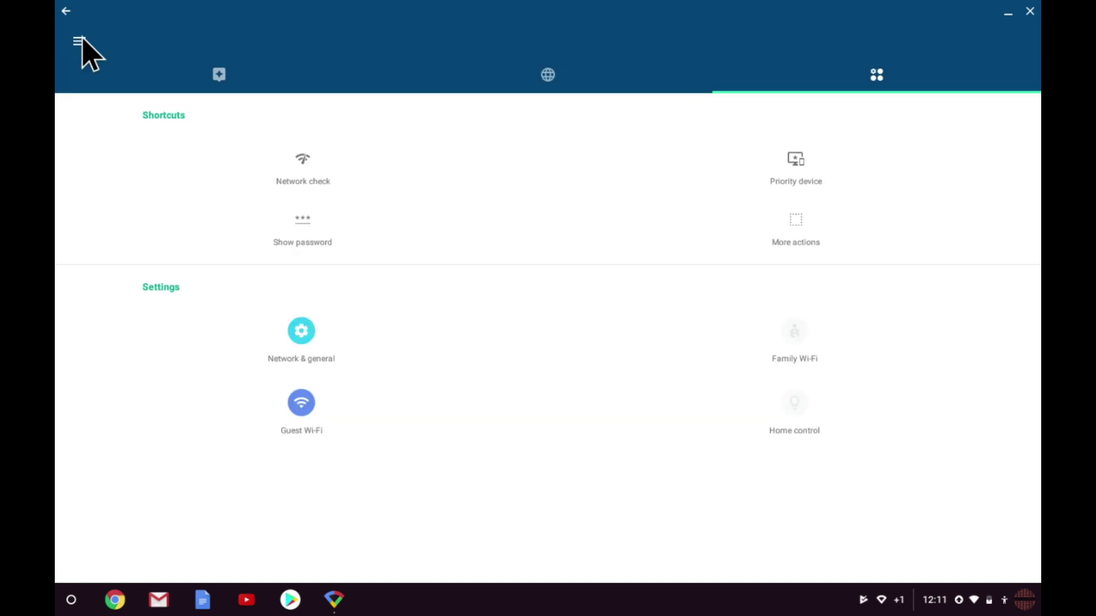